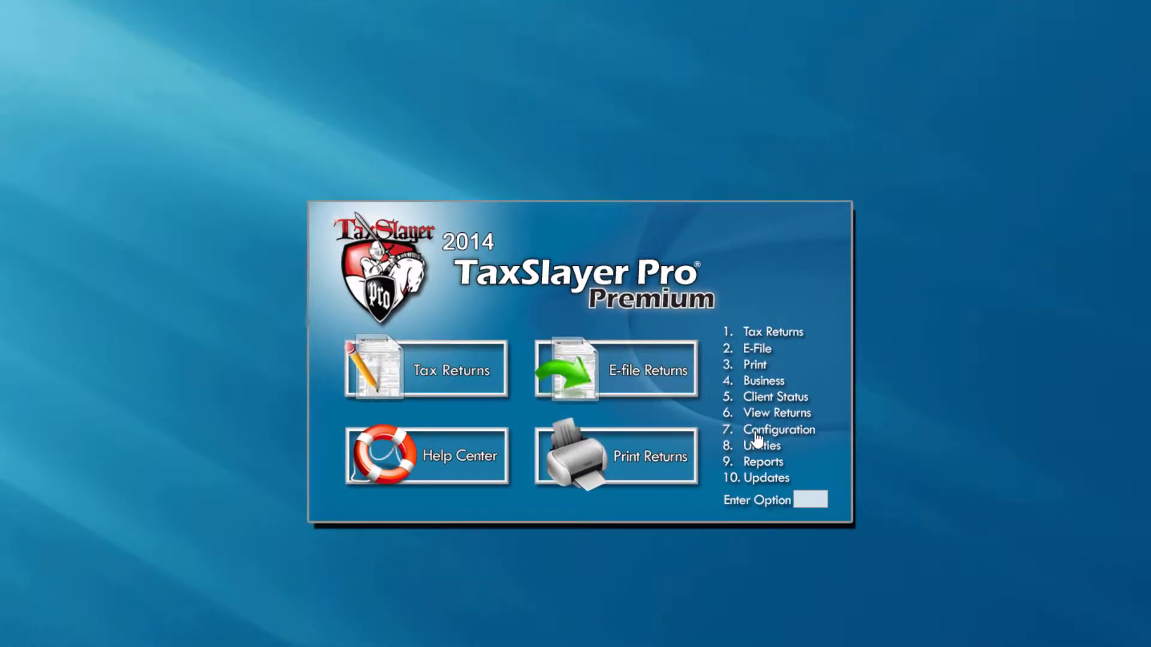
Open the detailed client letter for editing from the printer and copies setup in the configuration
{"action": "left_click", "coordinate": [755, 433]}
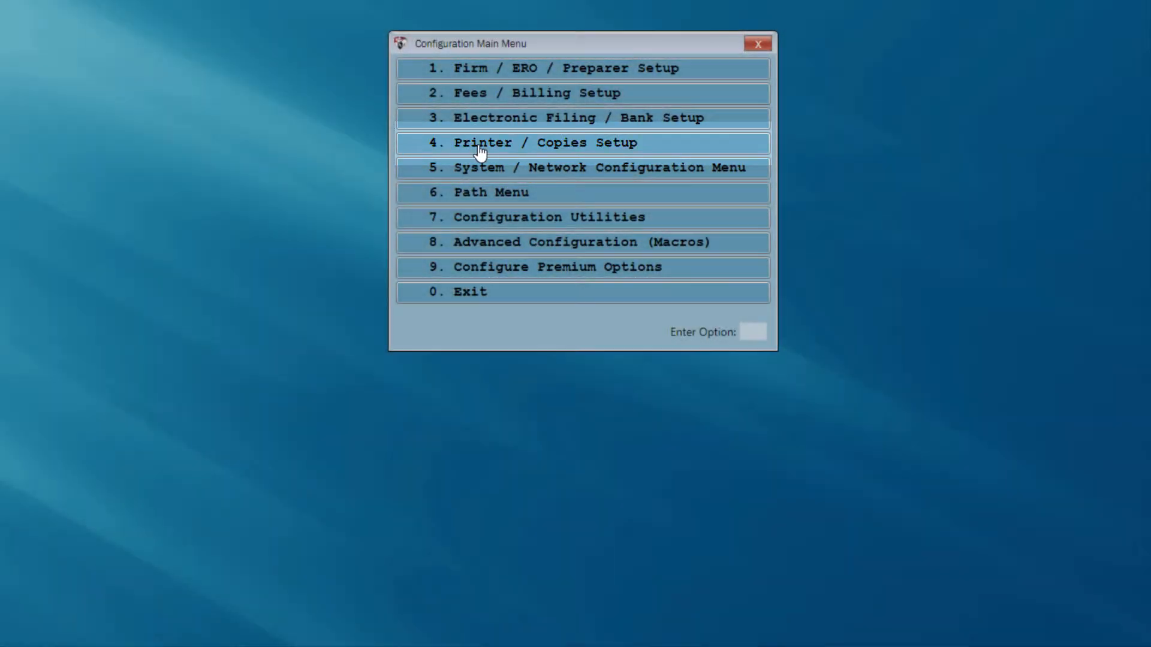
{"action": "left_click", "coordinate": [479, 144]}
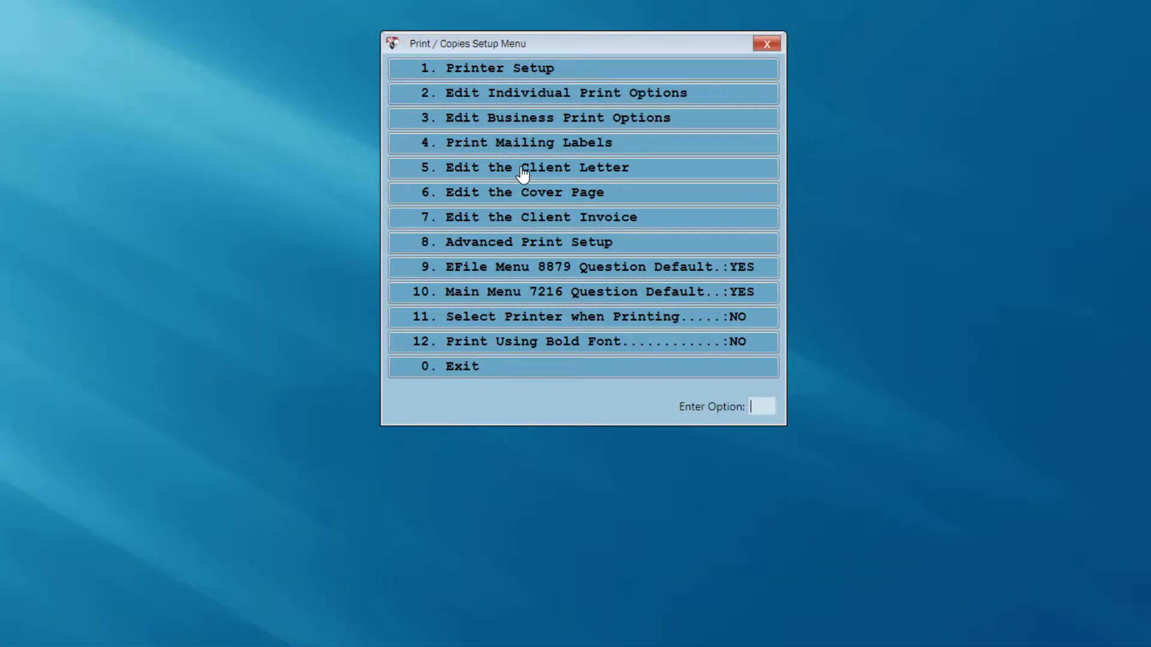
{"action": "left_click", "coordinate": [522, 171]}
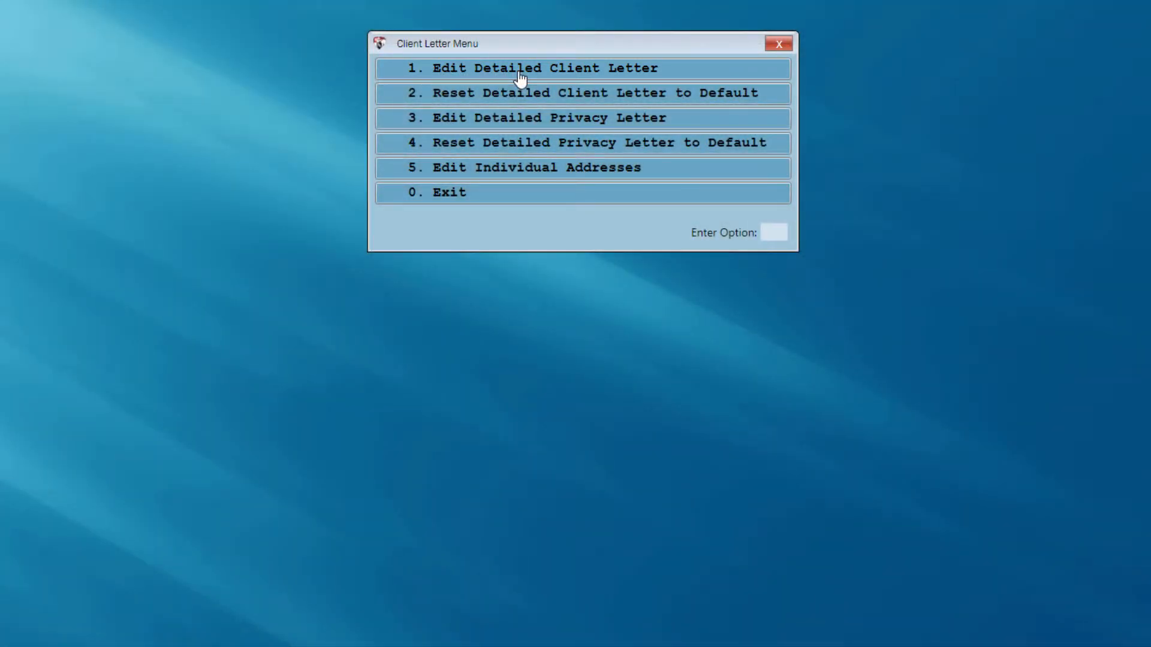
{"action": "left_click", "coordinate": [519, 79]}
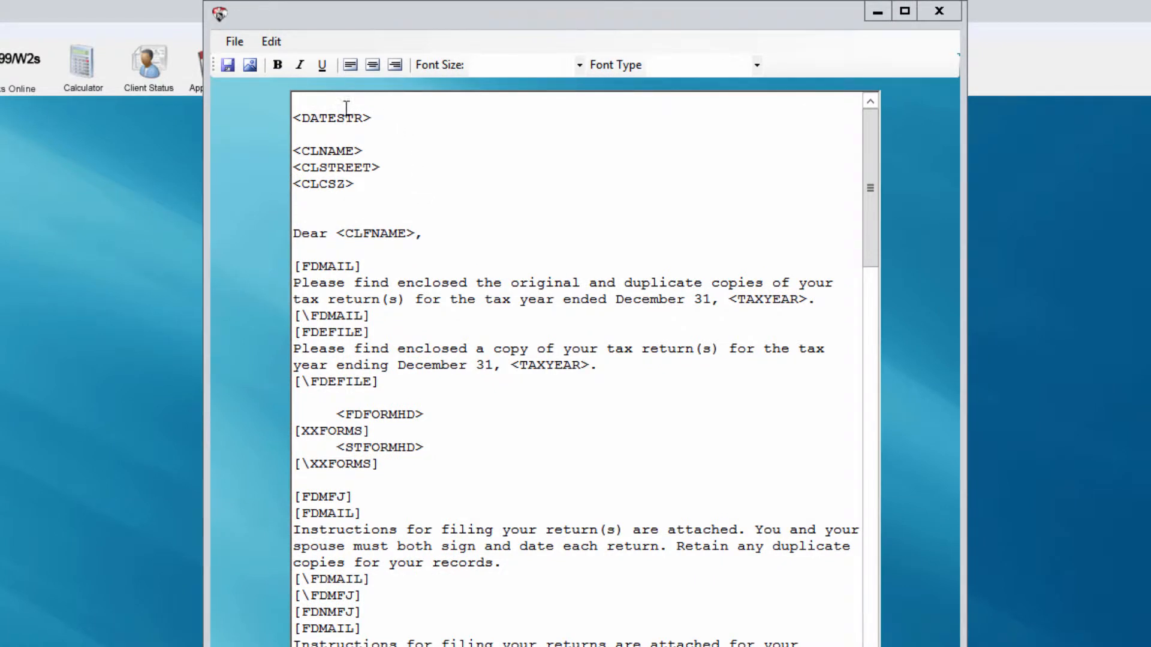
Add the heading "TAXSLAYER TAX PREPARATION OFFICE" on the empty line above the date code in the letter
{"action": "left_click", "coordinate": [302, 102]}
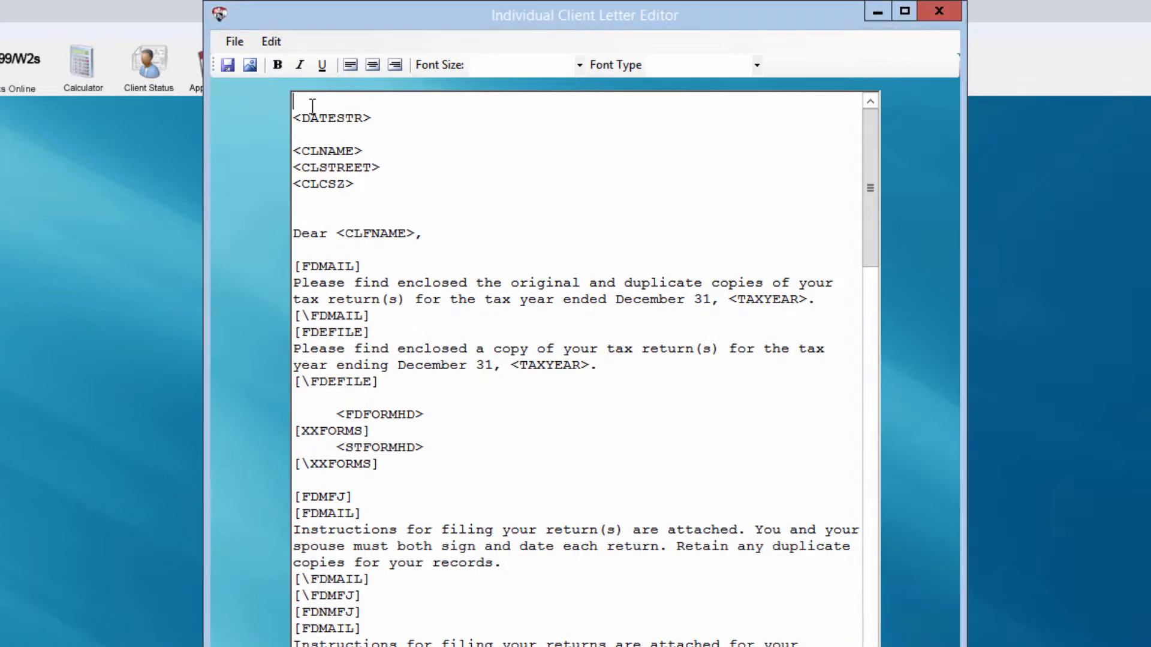
{"action": "type", "text": "T"}
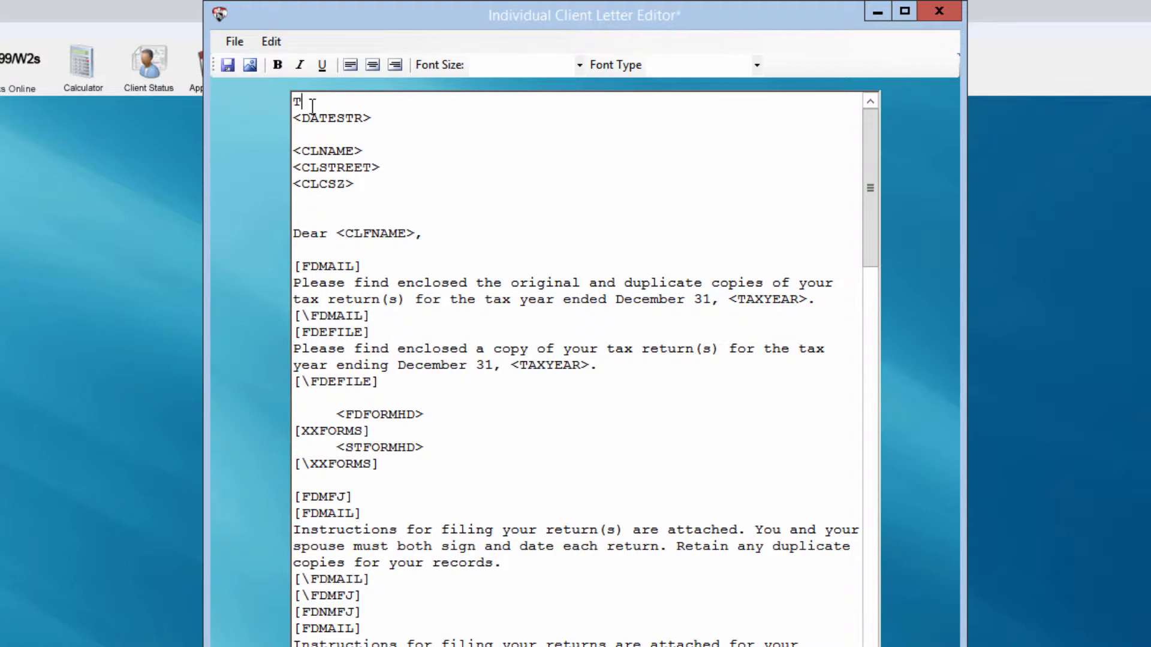
{"action": "type", "text": "AXSLAYER TAX"}
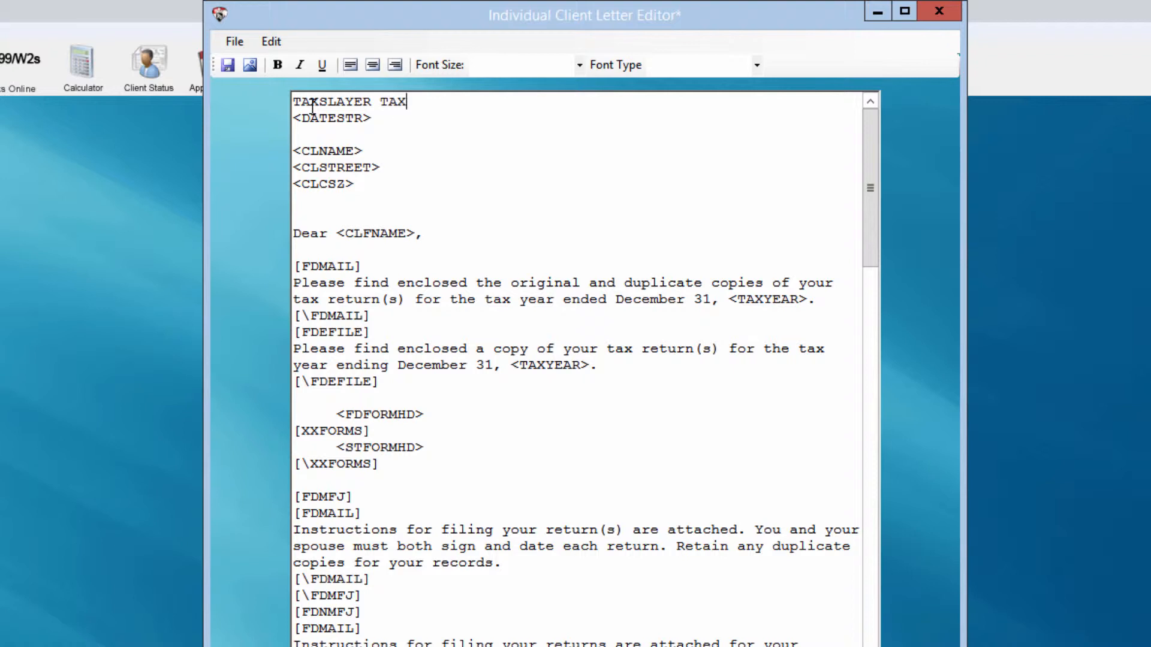
{"action": "type", "text": " PREPARATION OFFICE"}
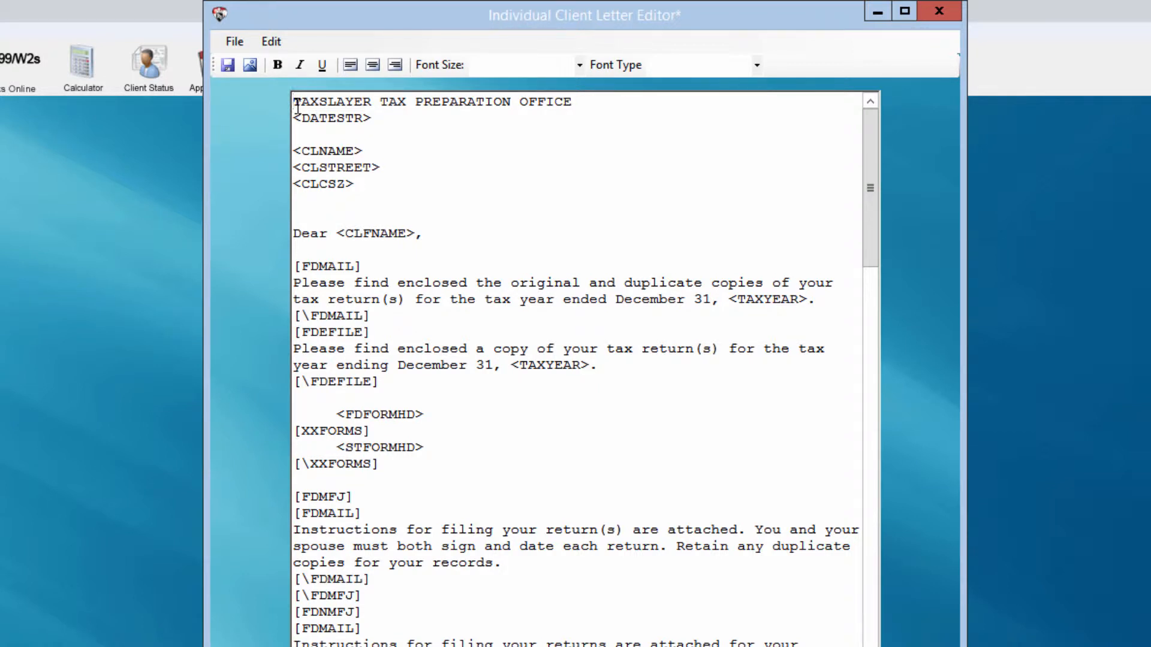
Insert the image TaxSlayer Logo.png from the Desktop on a new line above the office heading
{"action": "key", "text": "Return"}
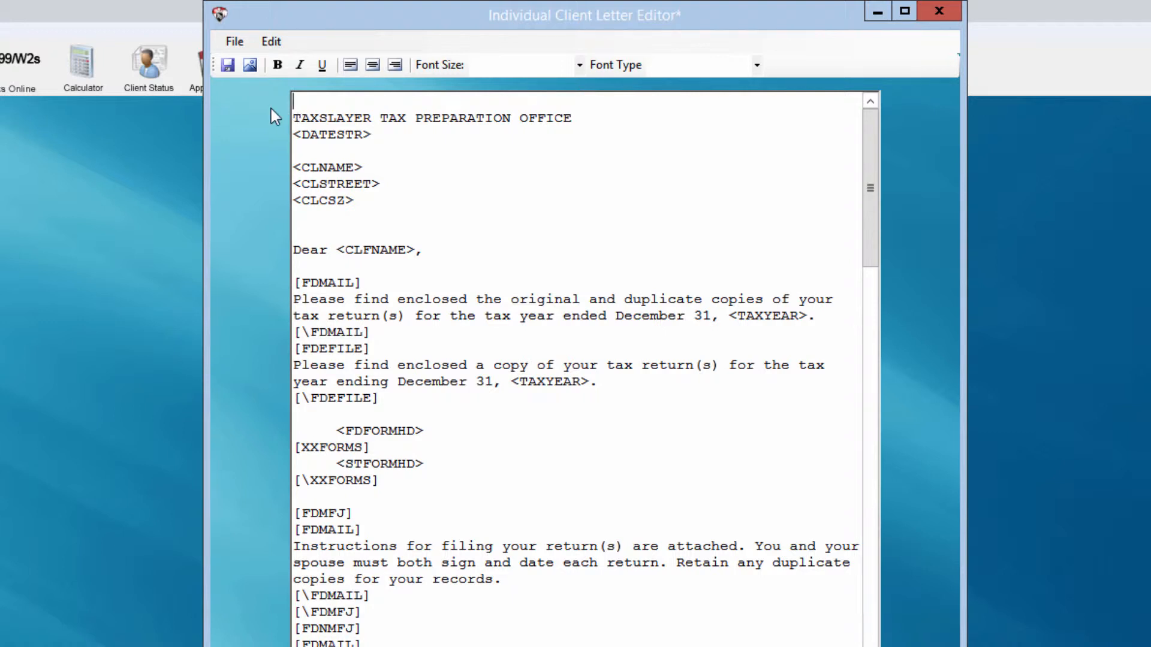
{"action": "left_click", "coordinate": [249, 65]}
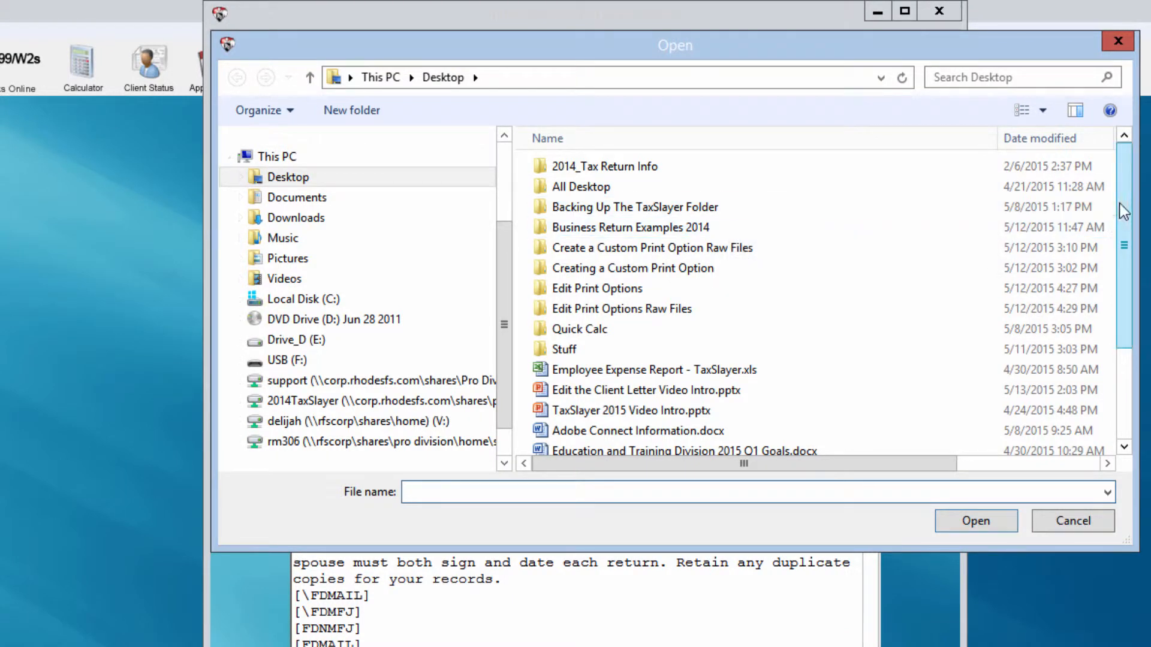
{"action": "left_click_drag", "start_coordinate": [1123, 211], "coordinate": [1131, 310]}
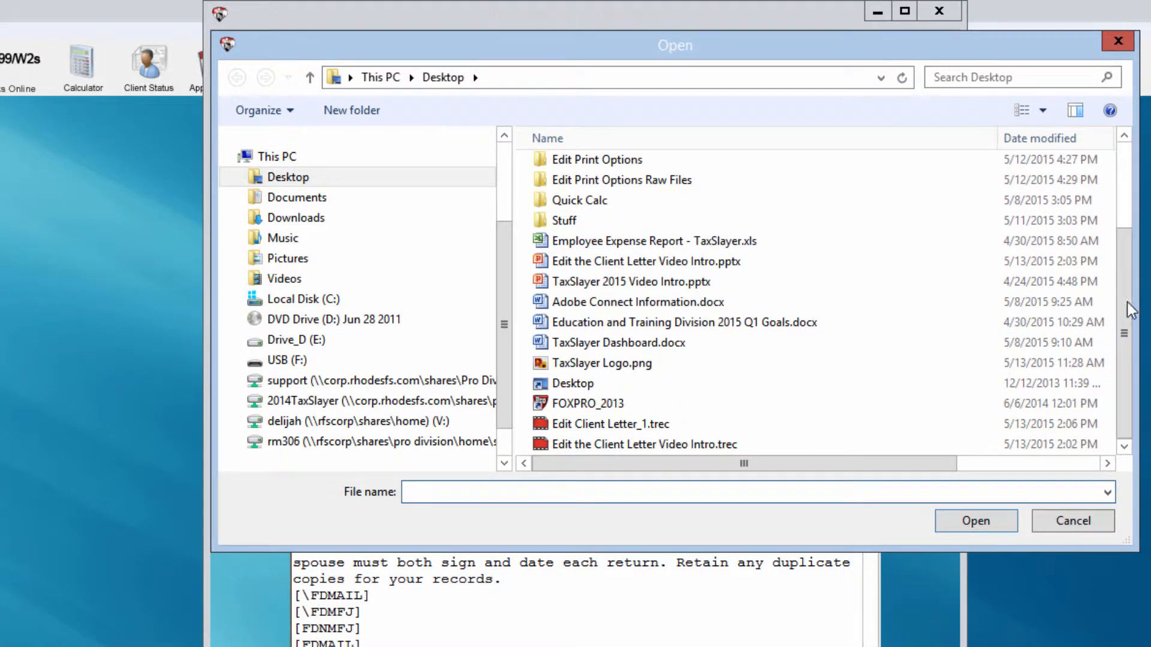
{"action": "left_click", "coordinate": [567, 375]}
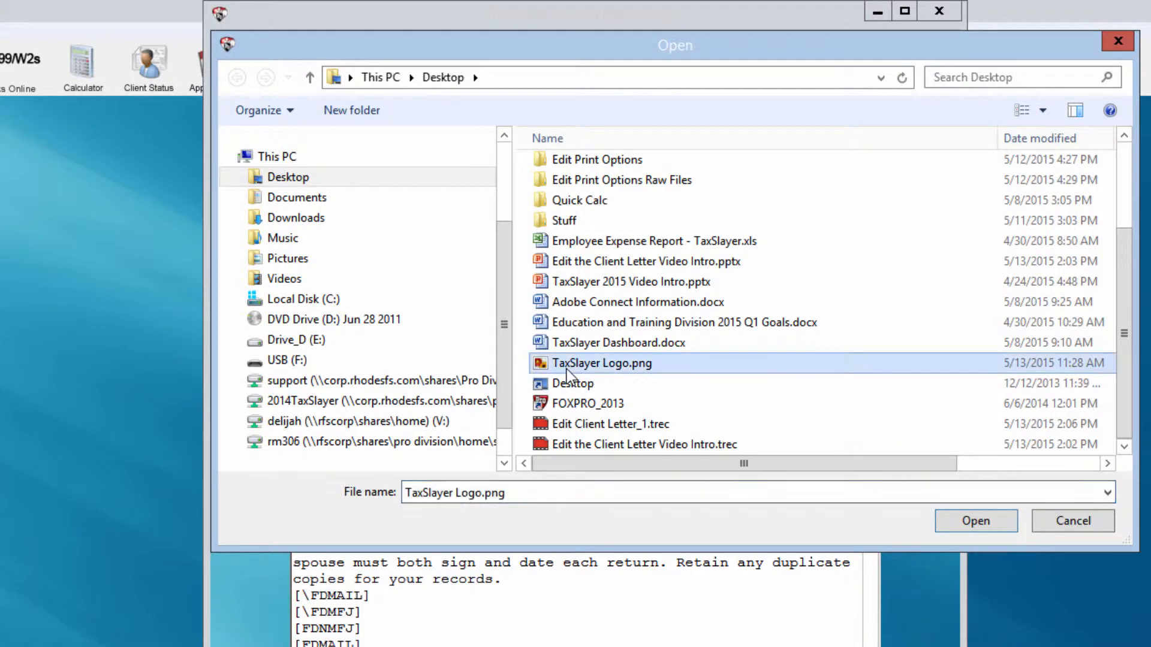
{"action": "left_click", "coordinate": [962, 529]}
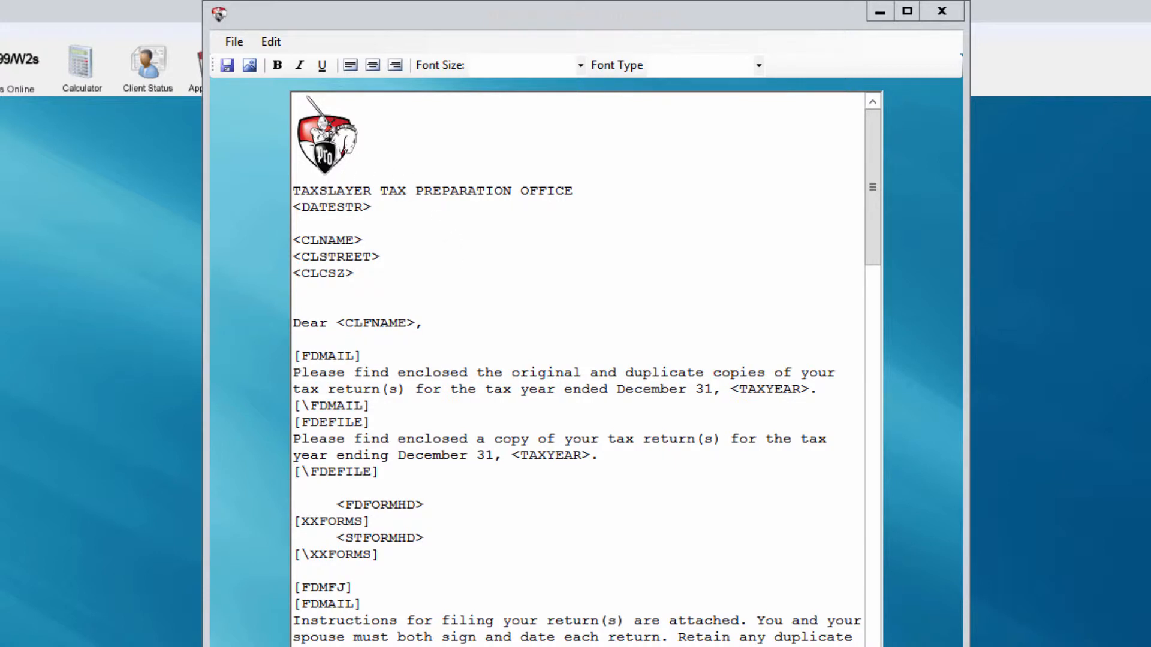
Center the logo image at the top of the letter
{"action": "left_click", "coordinate": [360, 174]}
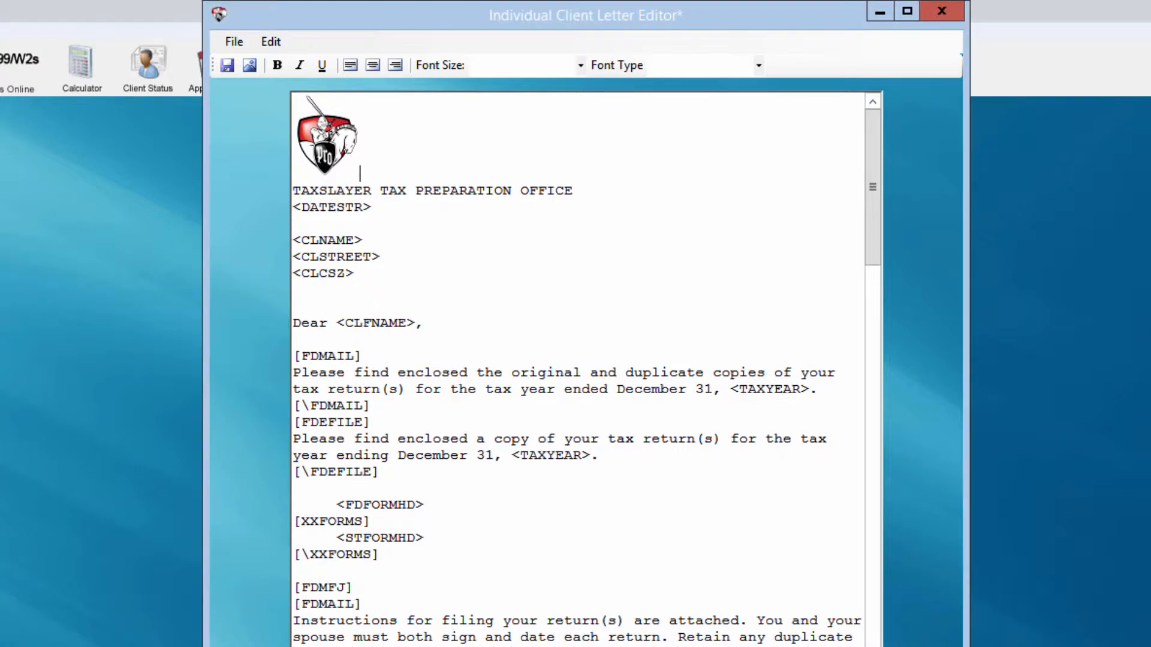
{"action": "left_click", "coordinate": [351, 135]}
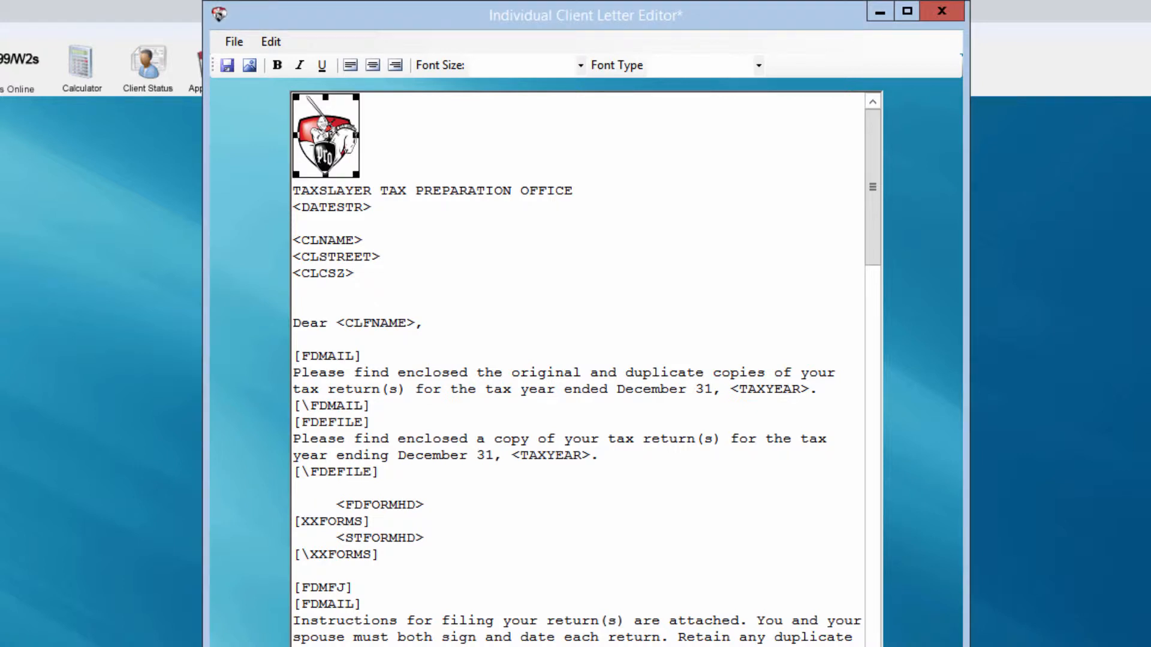
{"action": "left_click", "coordinate": [373, 67]}
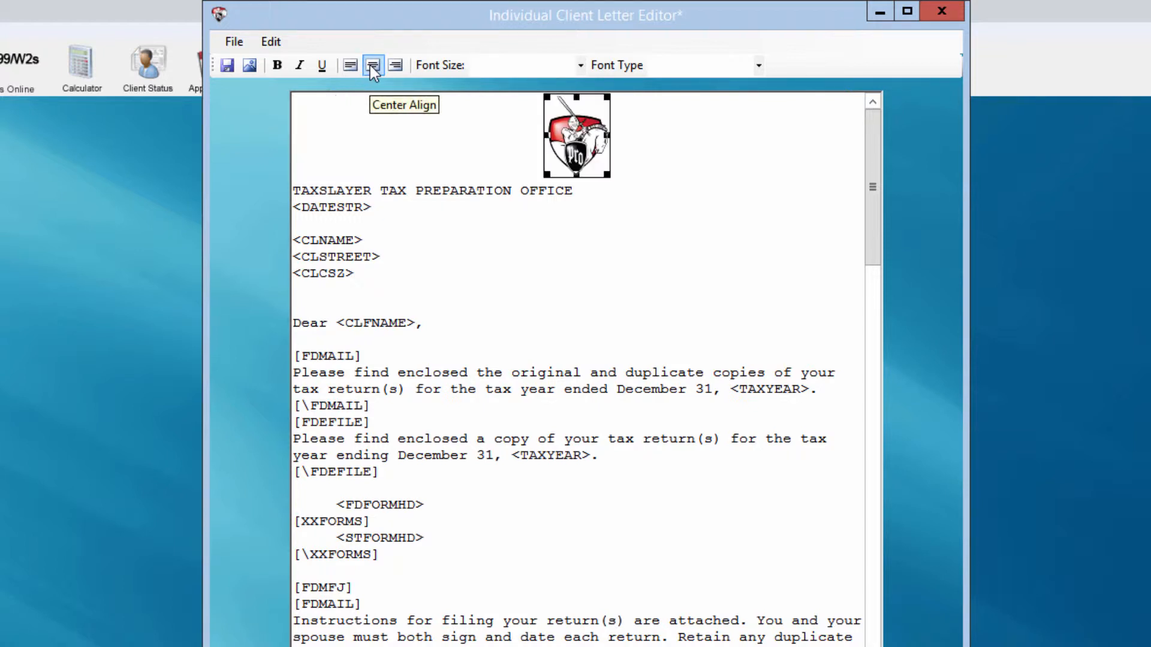
{"action": "left_click", "coordinate": [519, 252]}
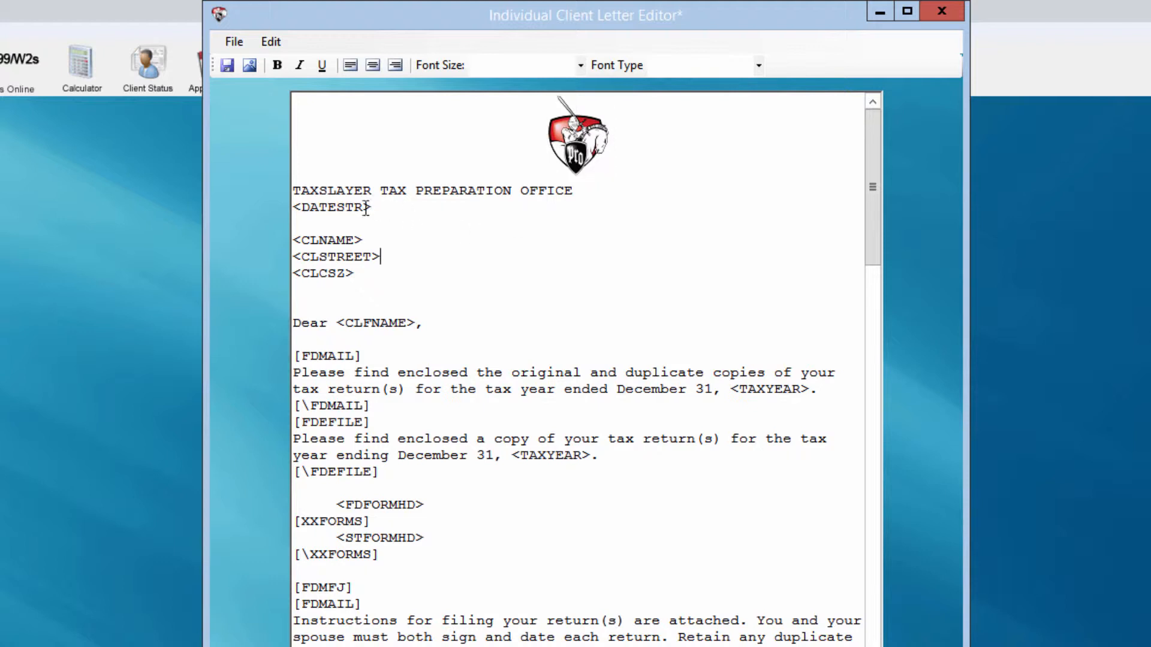
Center the office heading below the logo and make it bold and underlined
{"action": "left_click_drag", "start_coordinate": [296, 190], "coordinate": [542, 195]}
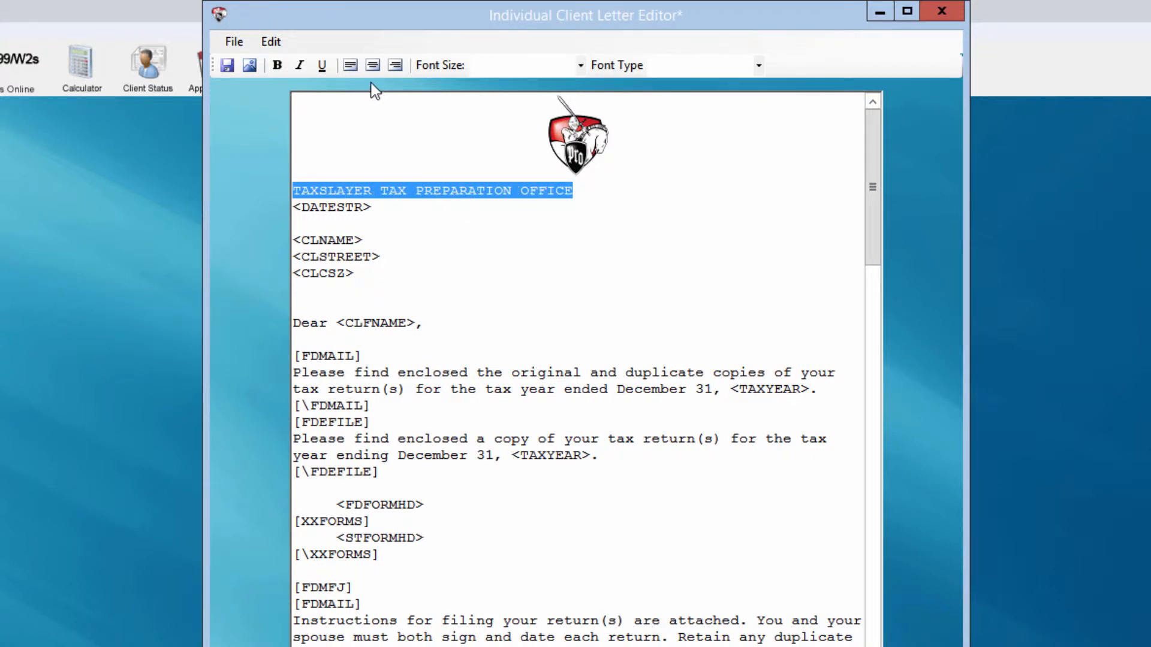
{"action": "left_click", "coordinate": [371, 66]}
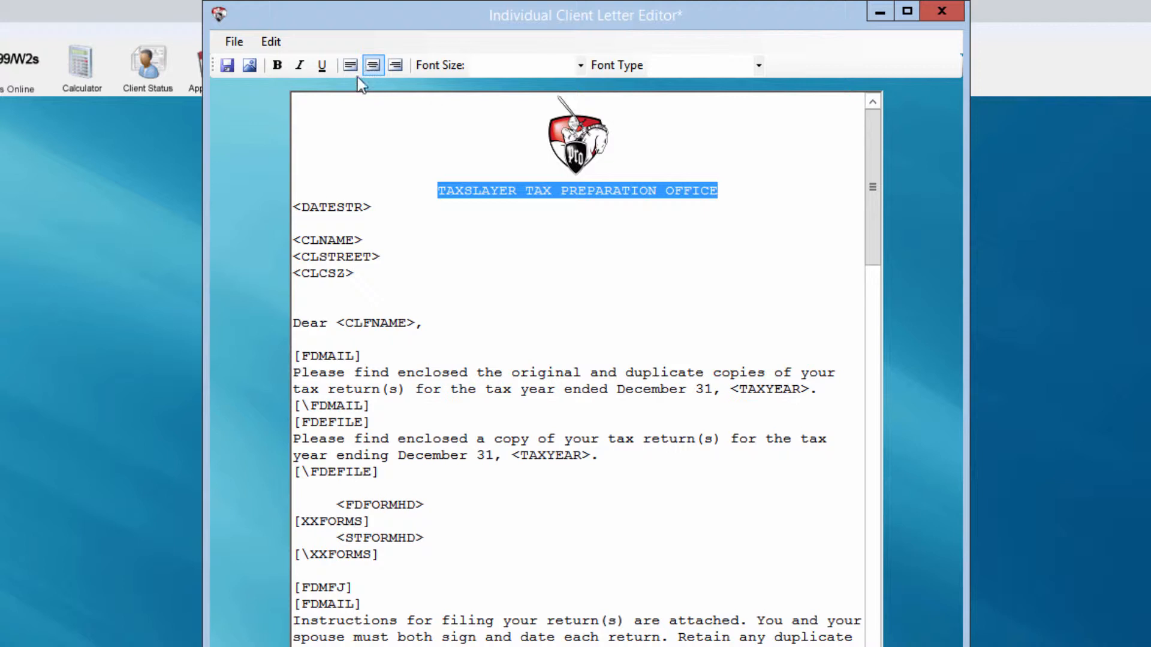
{"action": "left_click", "coordinate": [278, 66]}
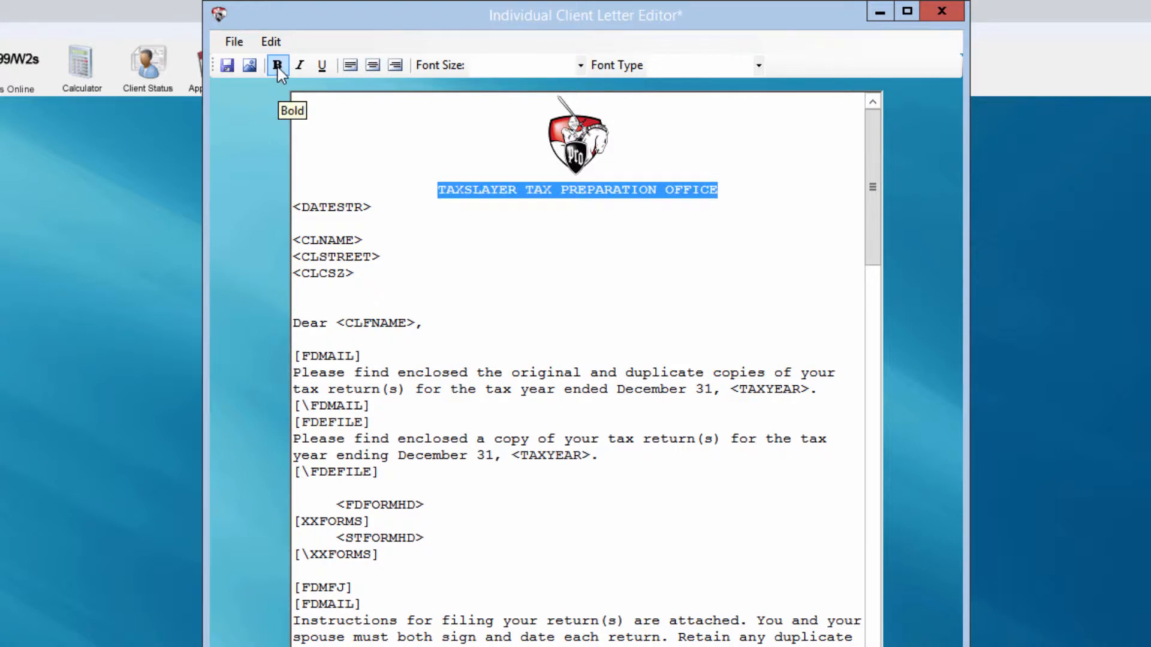
{"action": "left_click", "coordinate": [323, 68]}
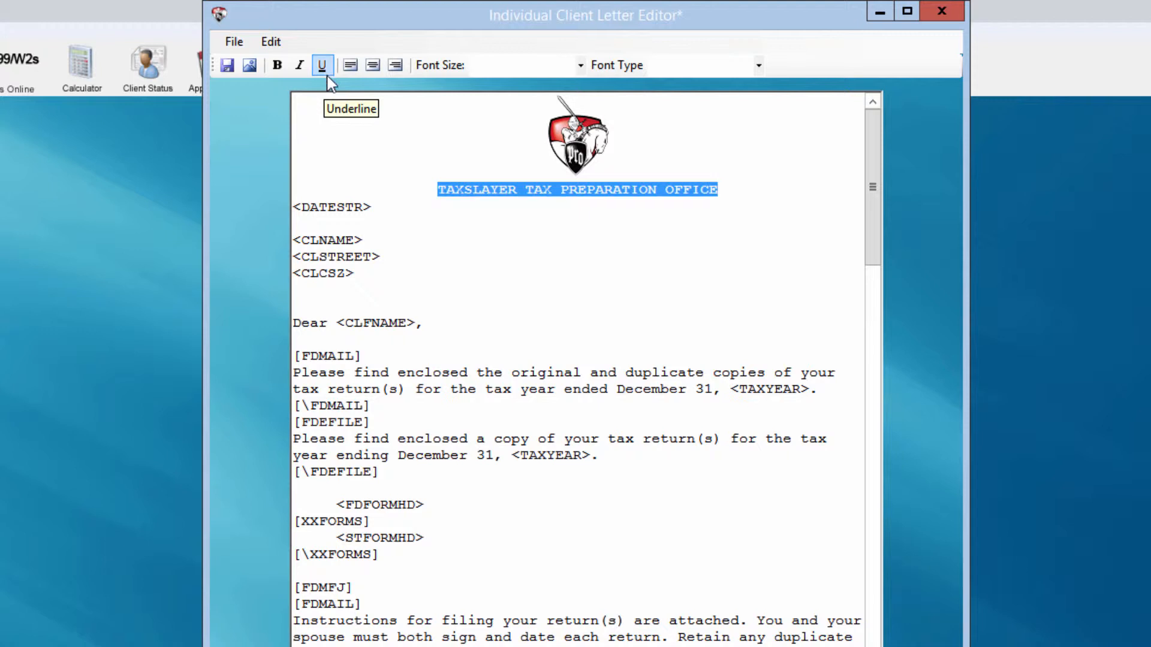
{"action": "left_click", "coordinate": [496, 245]}
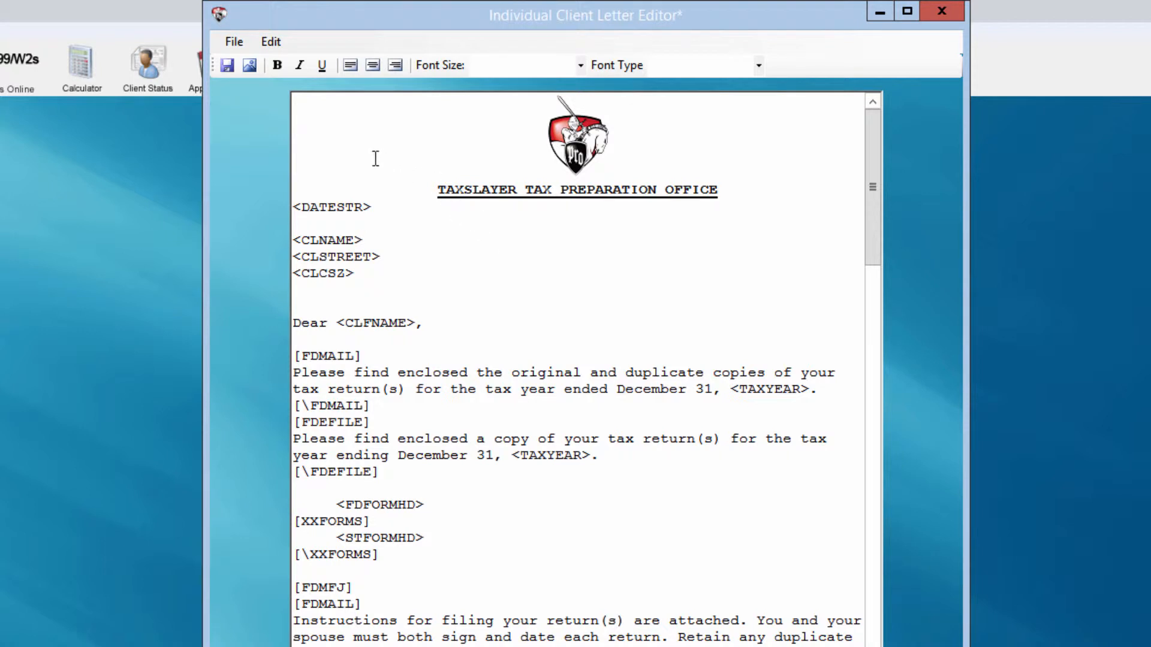
Save the client letter, close the editor and leave the configuration back to the main menu
{"action": "left_click", "coordinate": [226, 66]}
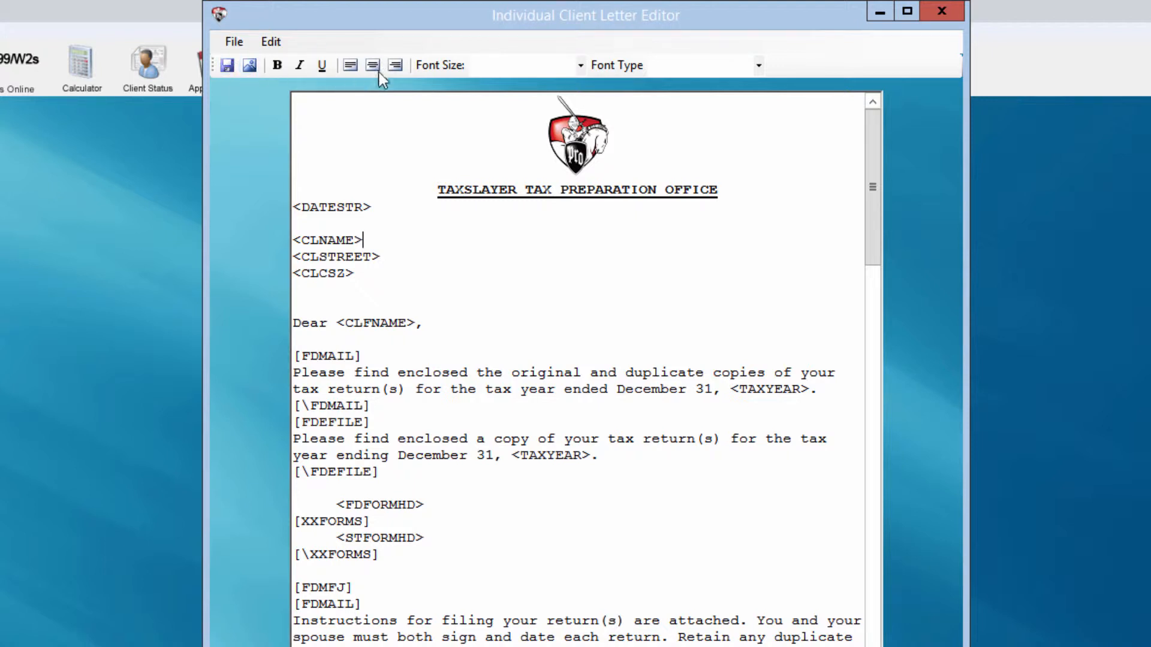
{"action": "left_click", "coordinate": [939, 8]}
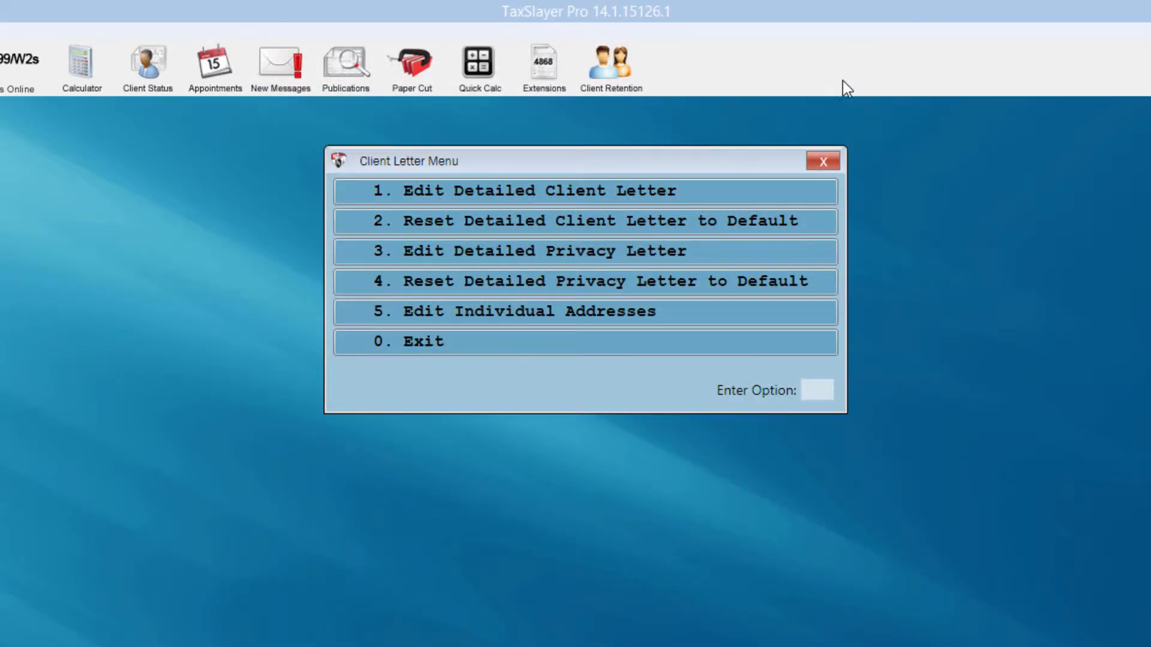
{"action": "left_click", "coordinate": [400, 350]}
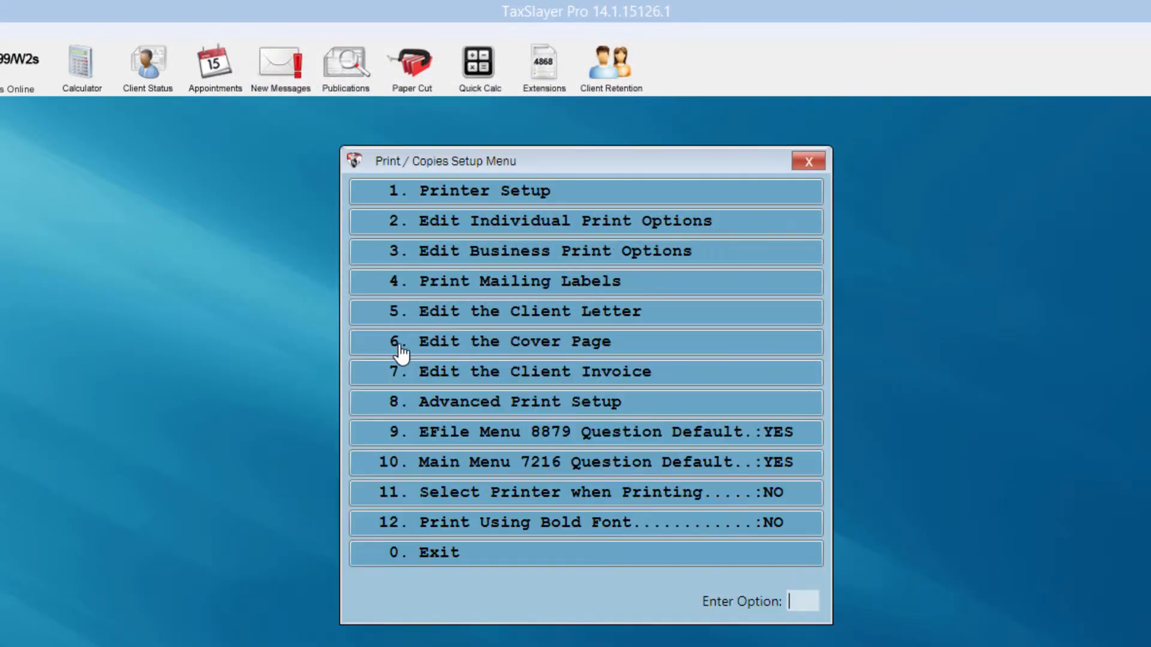
{"action": "left_click", "coordinate": [396, 561]}
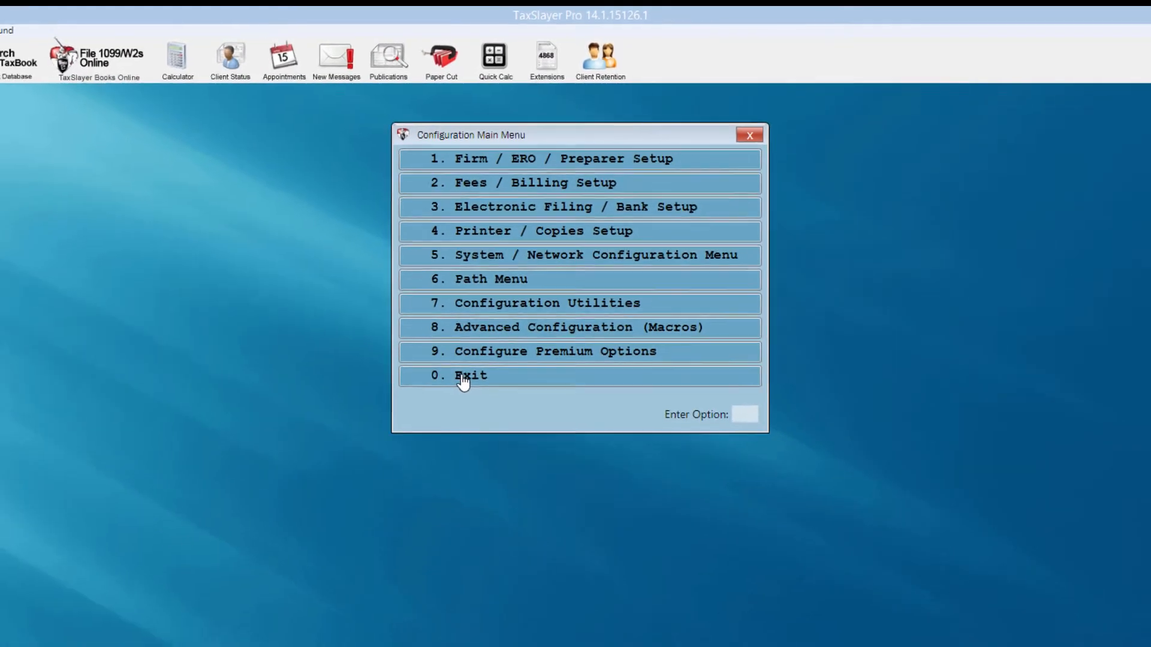
{"action": "left_click", "coordinate": [463, 378]}
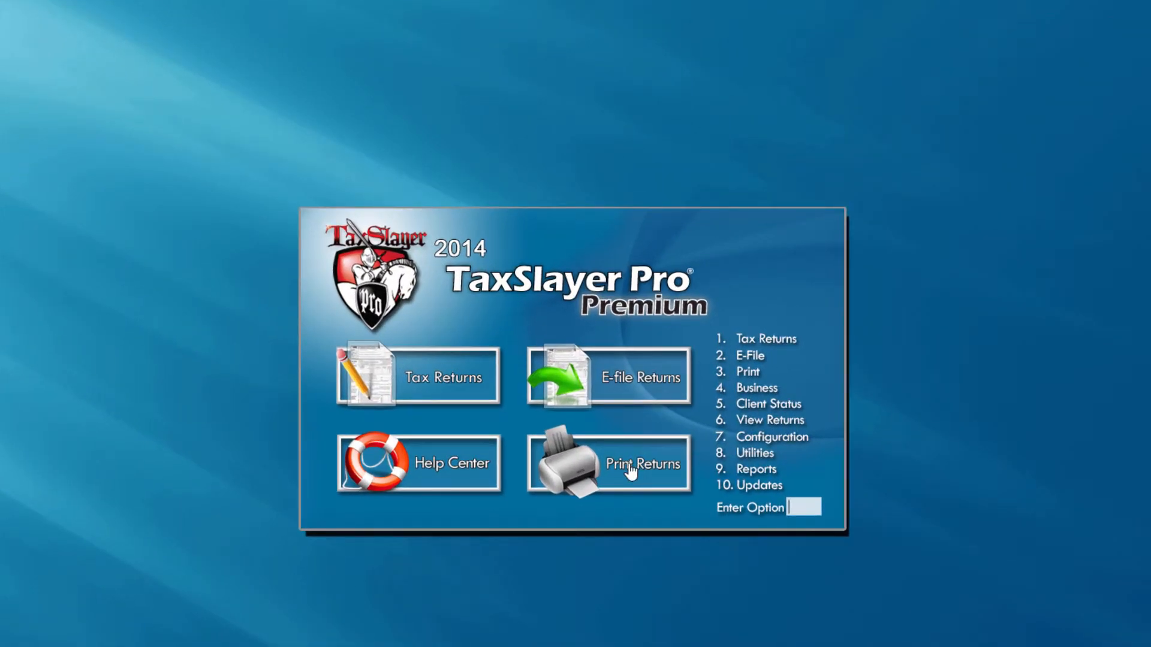
Print the individual return of the fifth client in the list with the option ONE COPY CLIENT LETTER
{"action": "left_click", "coordinate": [630, 472]}
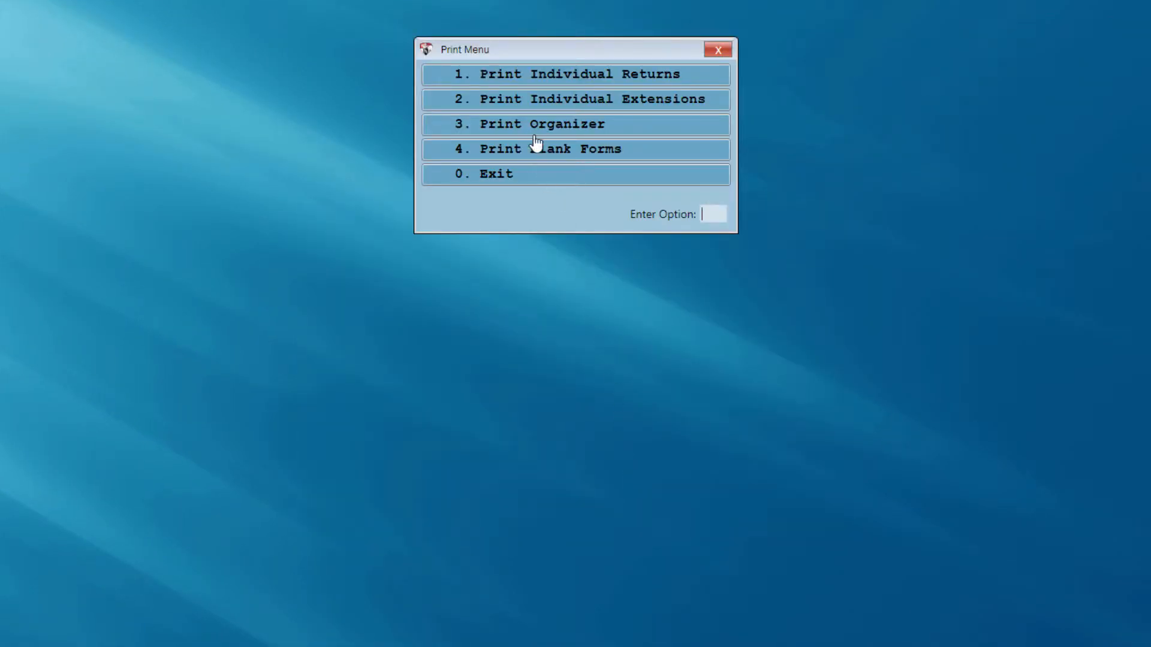
{"action": "left_click", "coordinate": [544, 86]}
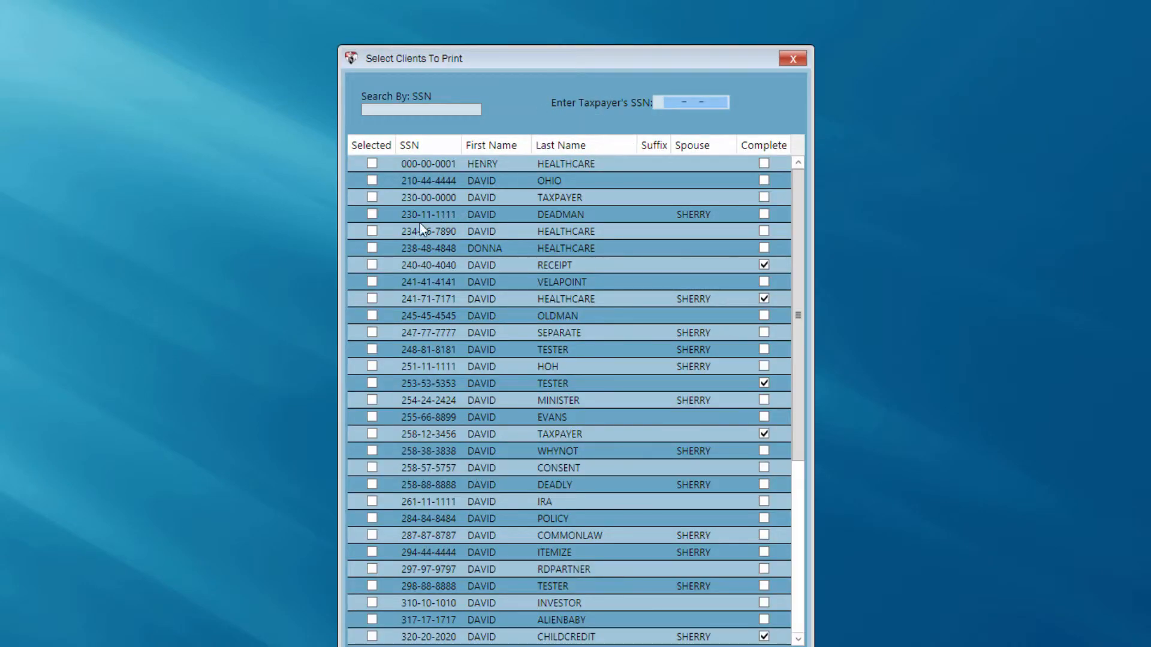
{"action": "double_click", "coordinate": [372, 230]}
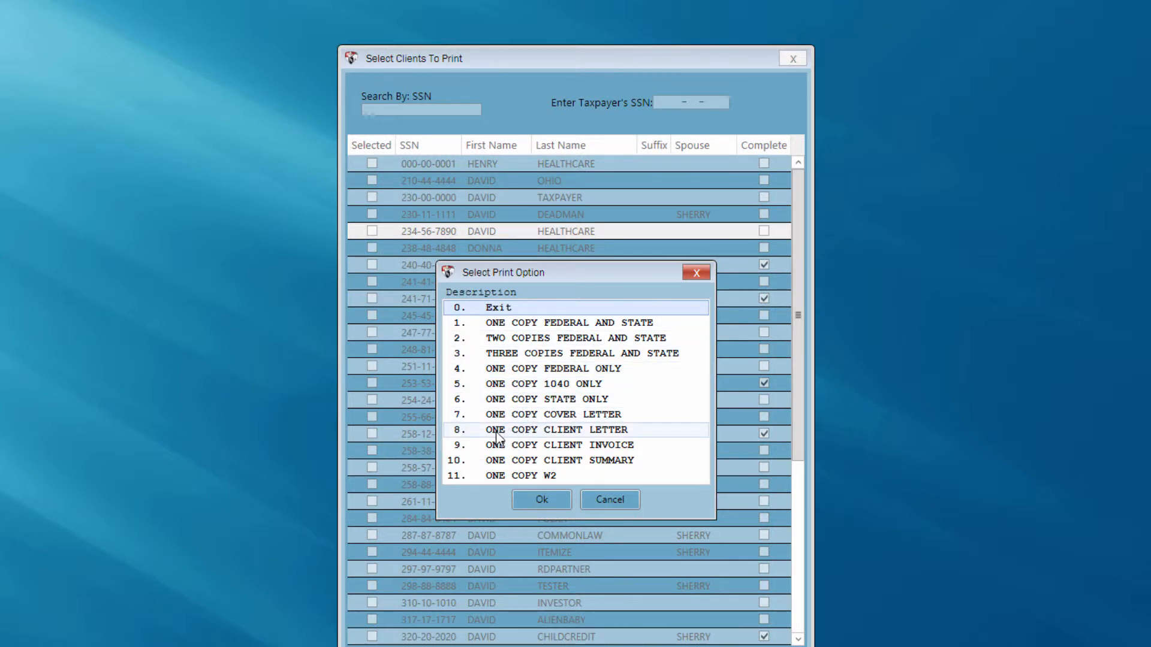
{"action": "left_click", "coordinate": [551, 431]}
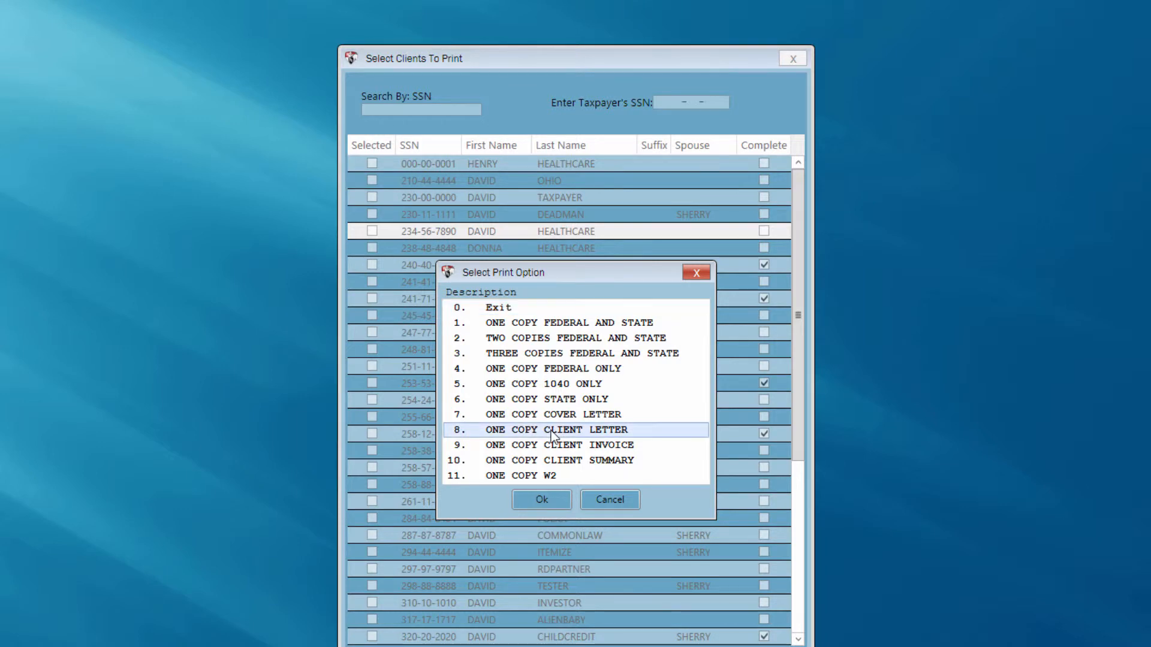
{"action": "left_click", "coordinate": [539, 500]}
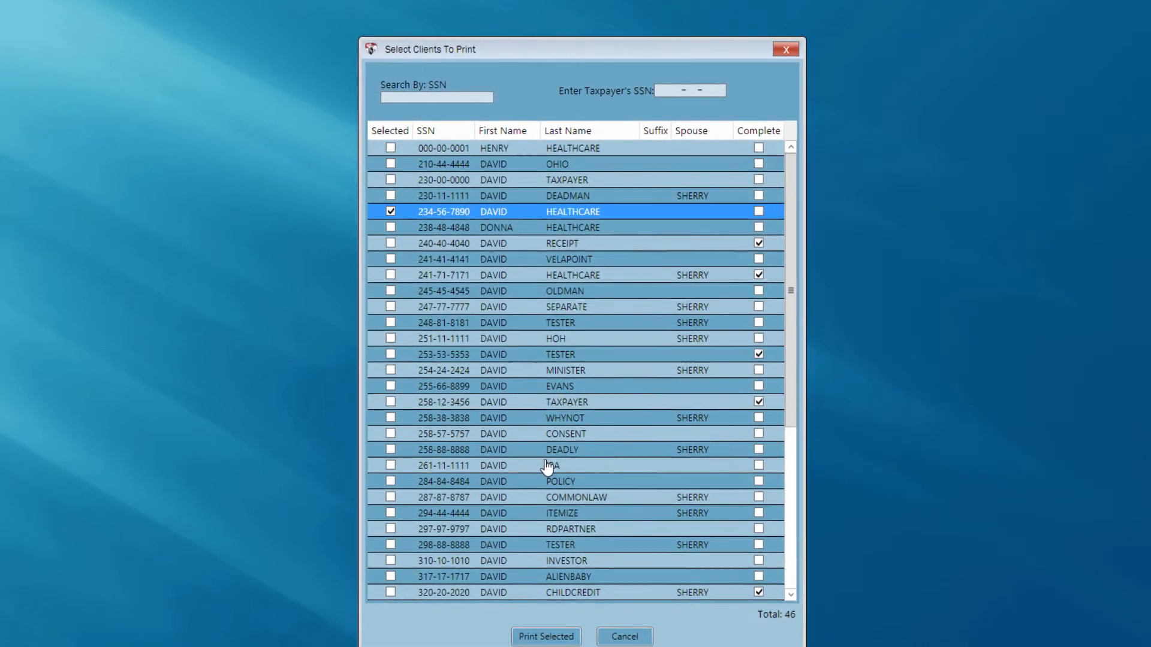
{"action": "left_click", "coordinate": [549, 618]}
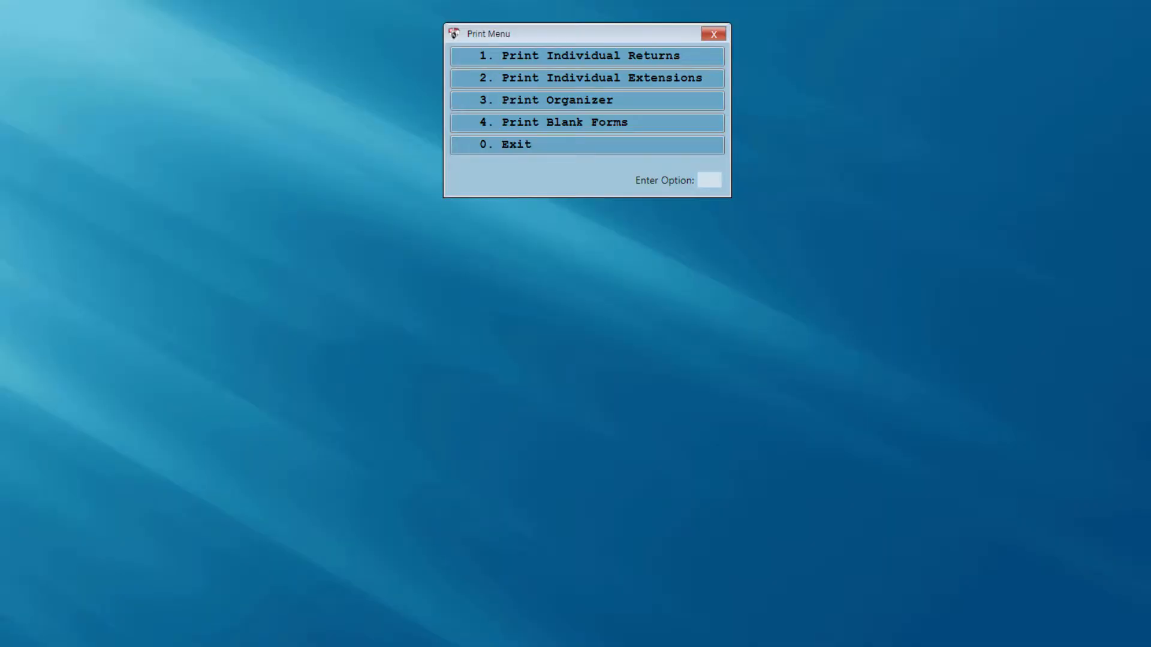
Leave the print menu, open the detailed client letter from the printer and copies configuration to review it, and close its editor
{"action": "left_click", "coordinate": [528, 153]}
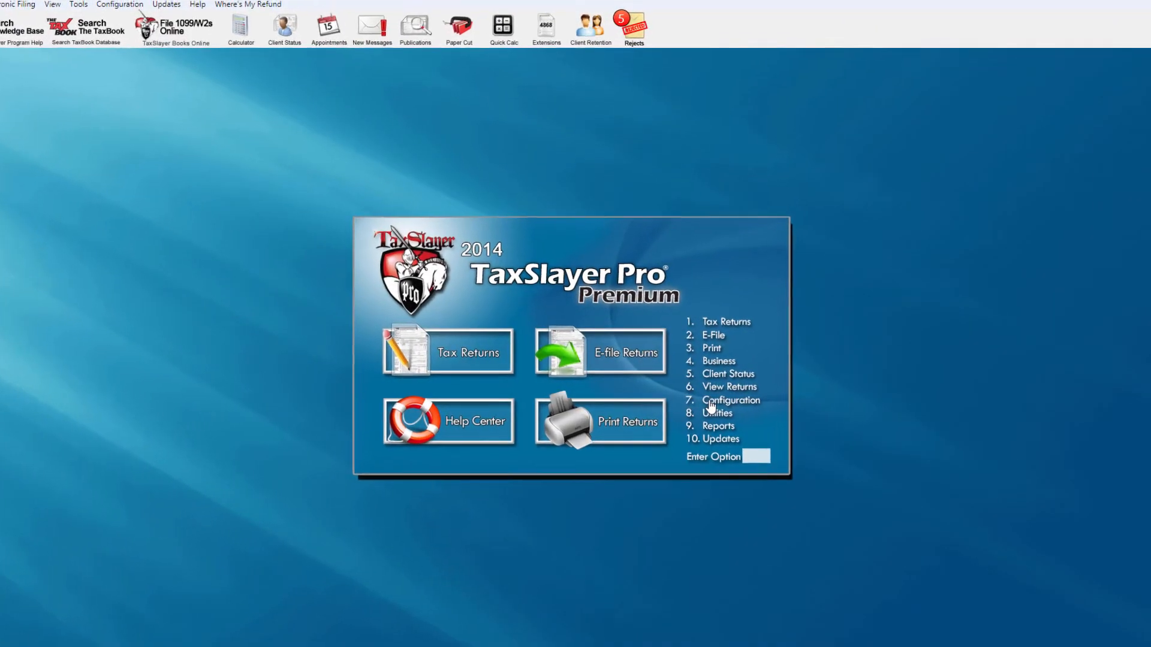
{"action": "left_click", "coordinate": [712, 406]}
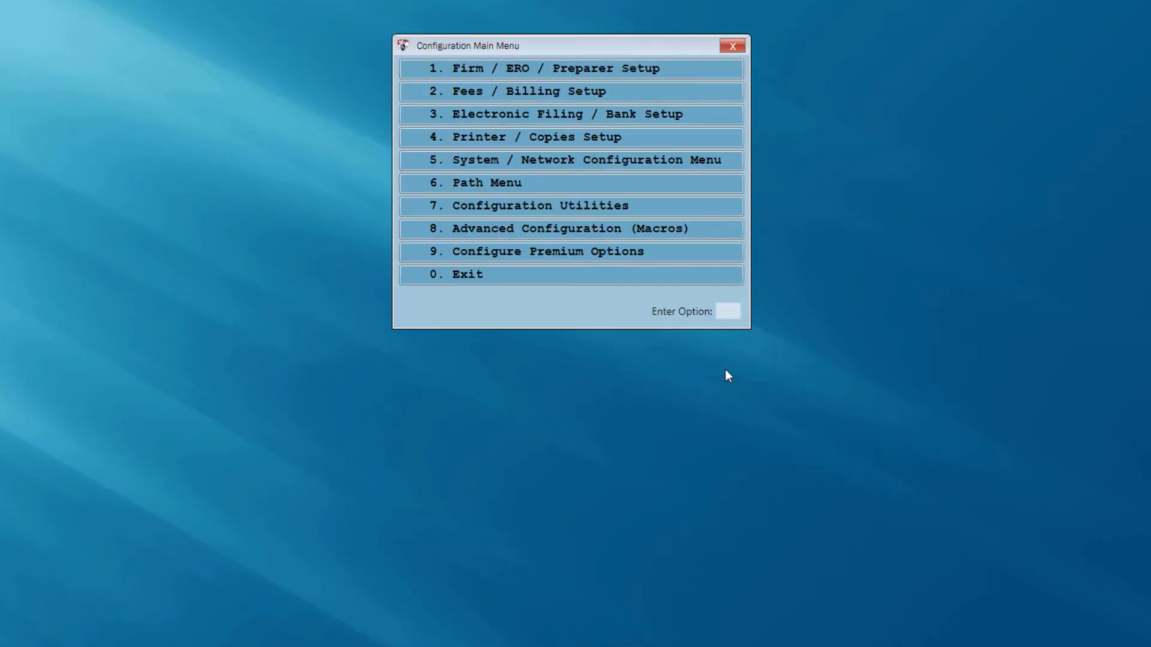
{"action": "left_click", "coordinate": [474, 144]}
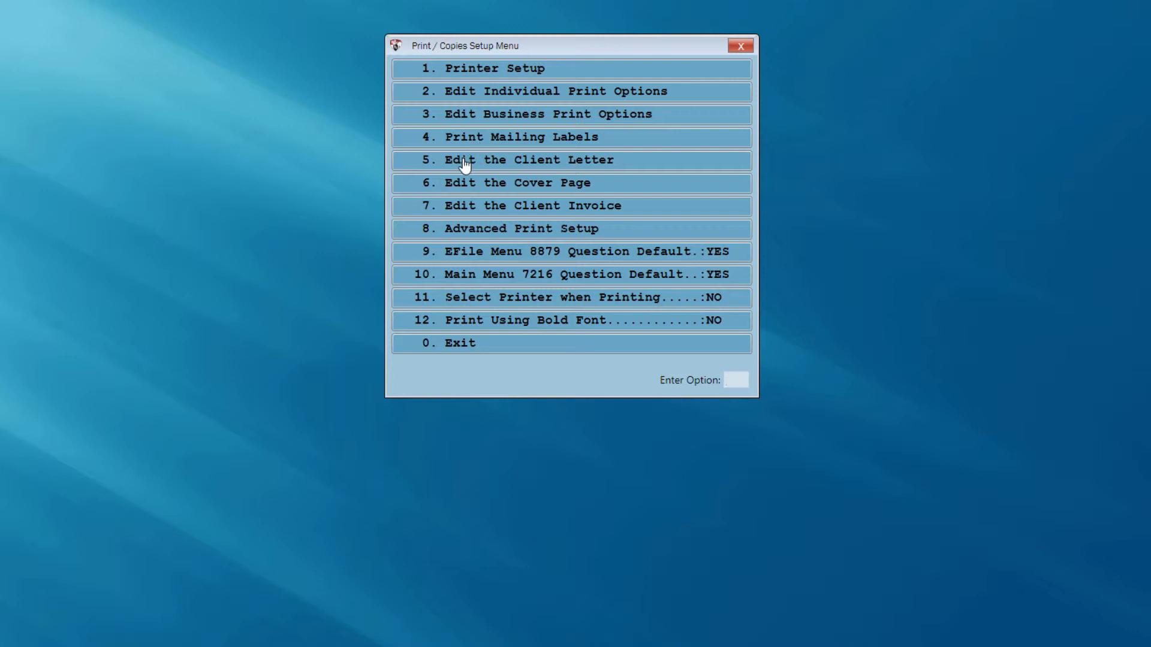
{"action": "left_click", "coordinate": [465, 160]}
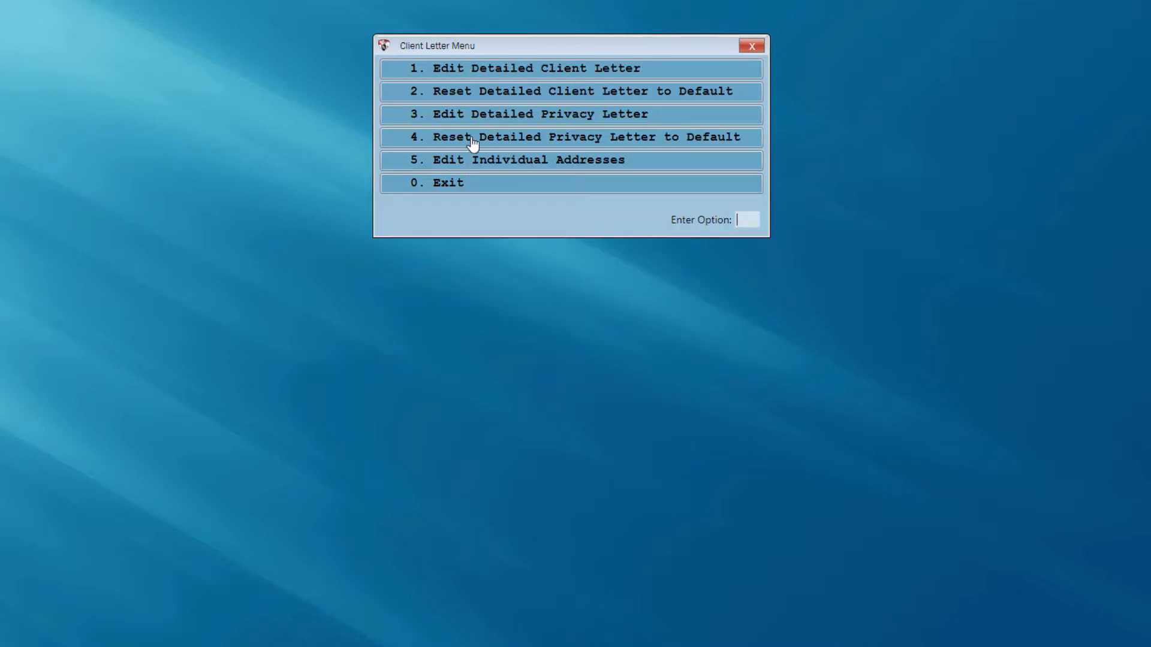
{"action": "left_click", "coordinate": [505, 69]}
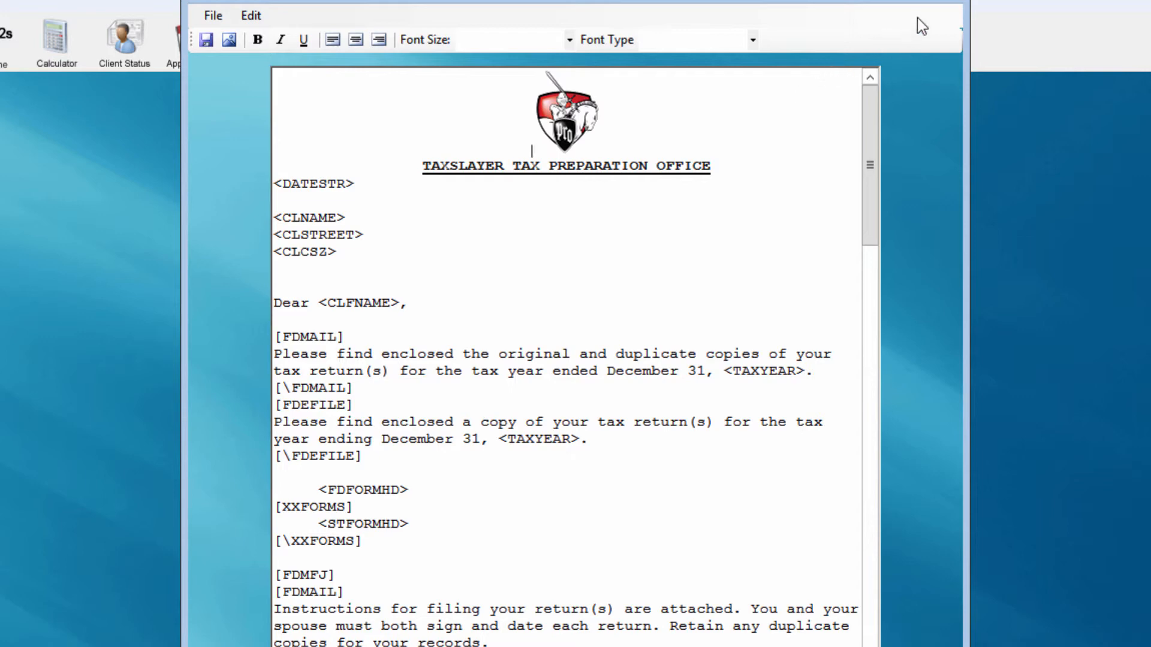
{"action": "left_click", "coordinate": [935, 2]}
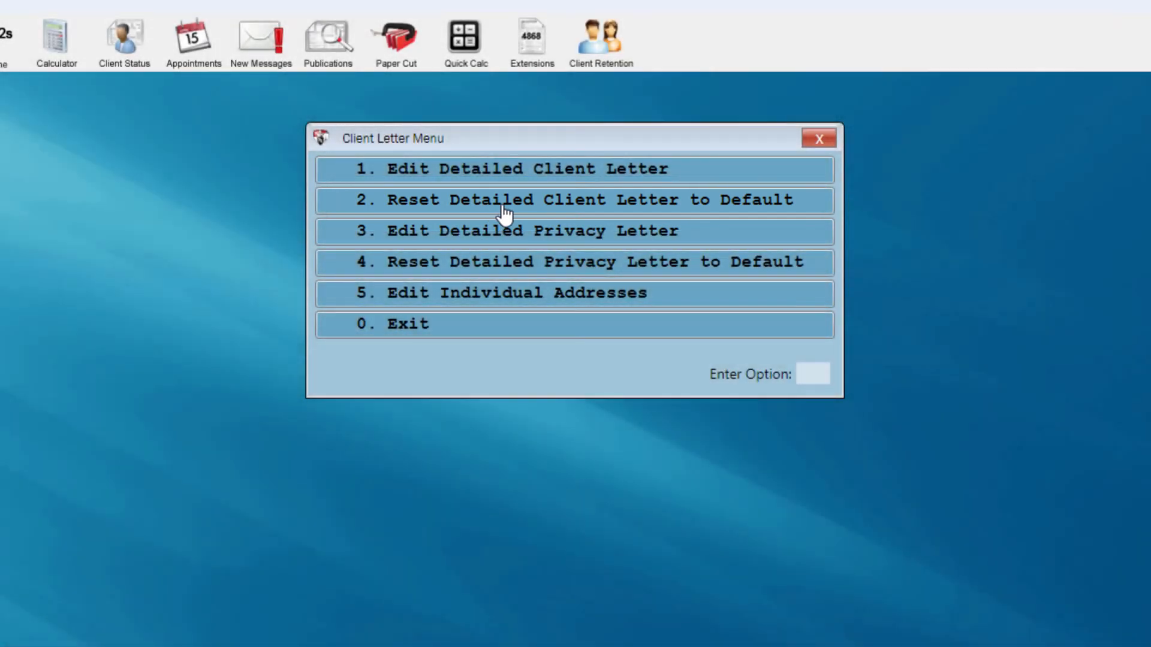
Reset the detailed client letter to default, confirm the reset, and reopen the letter for editing
{"action": "left_click", "coordinate": [502, 207]}
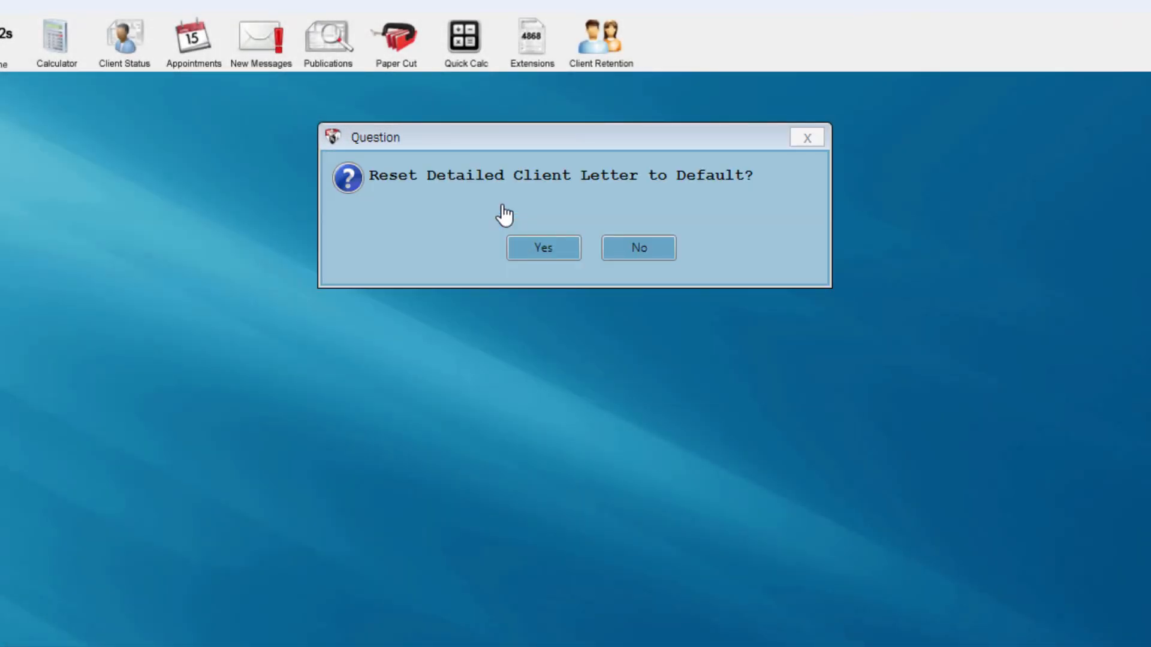
{"action": "left_click", "coordinate": [544, 258]}
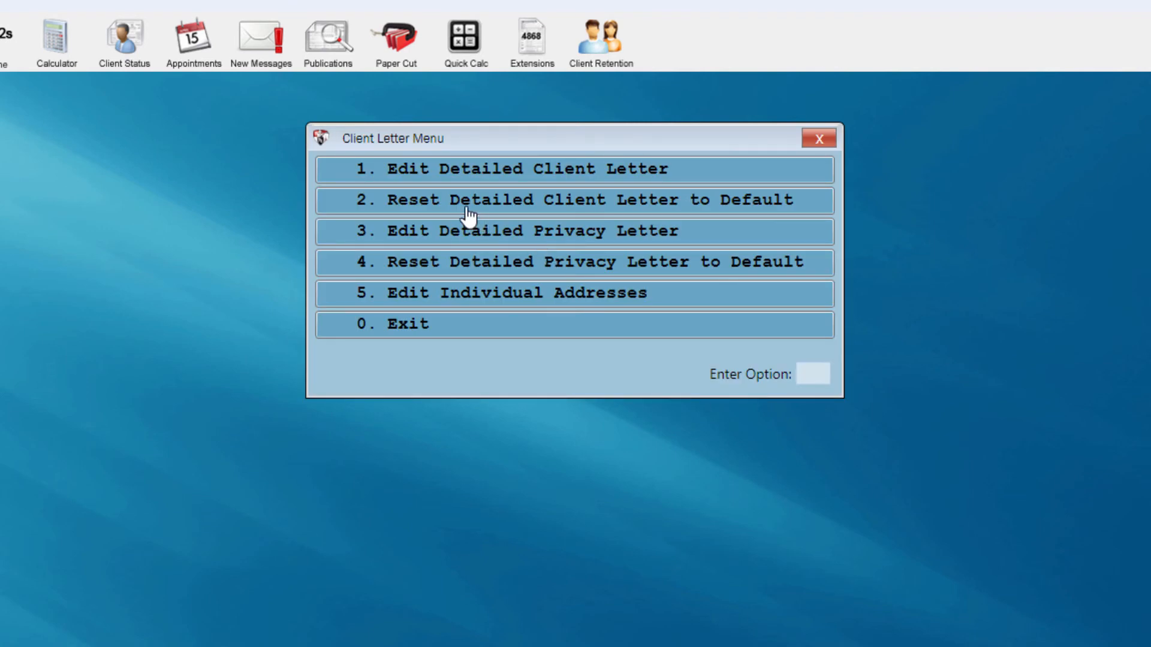
{"action": "left_click", "coordinate": [459, 177]}
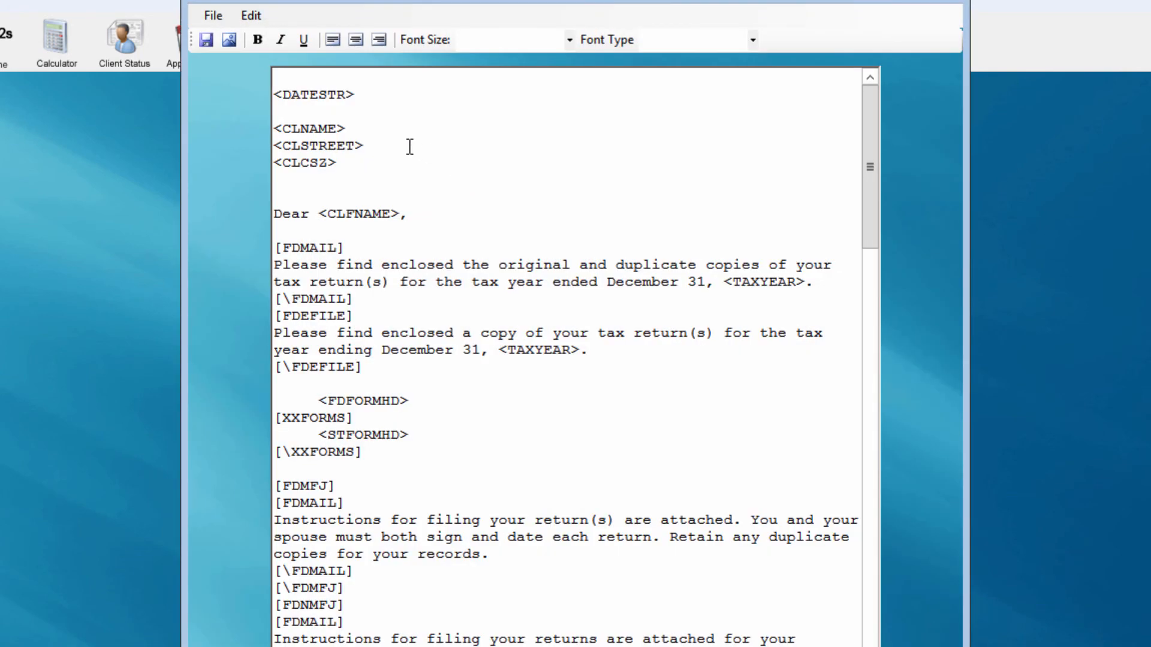